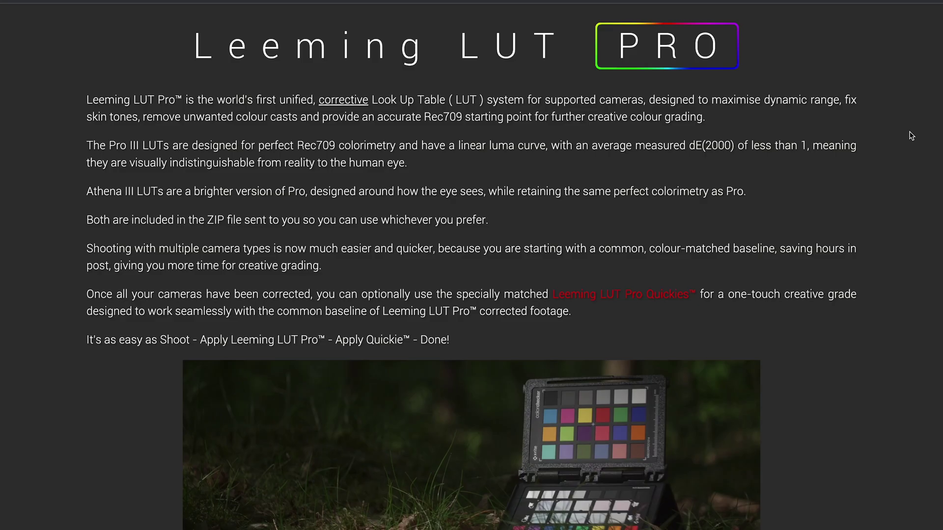
Scroll the leeminglutpro.com camera list down to the GoPro rows priced at AUD$50.
scroll(910, 135, down, 10)
scroll(910, 135, down, 20)
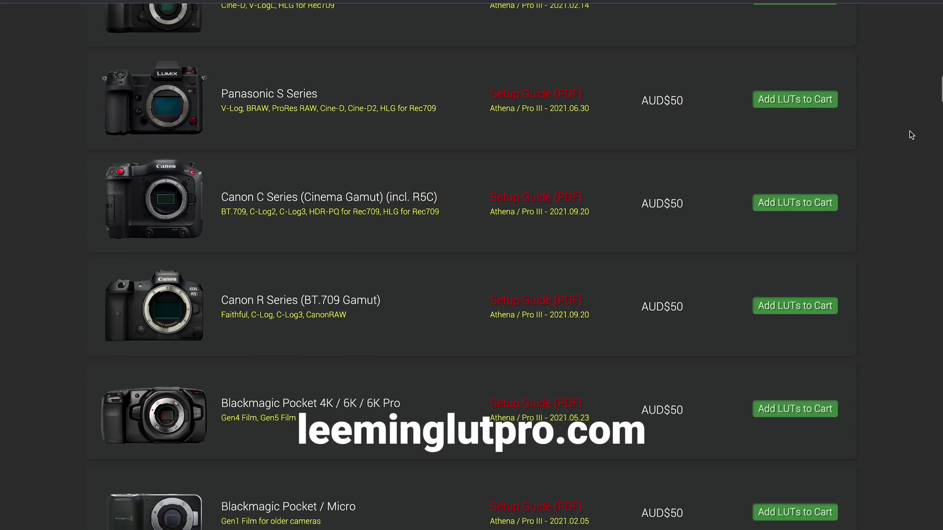
scroll(912, 135, down, 20)
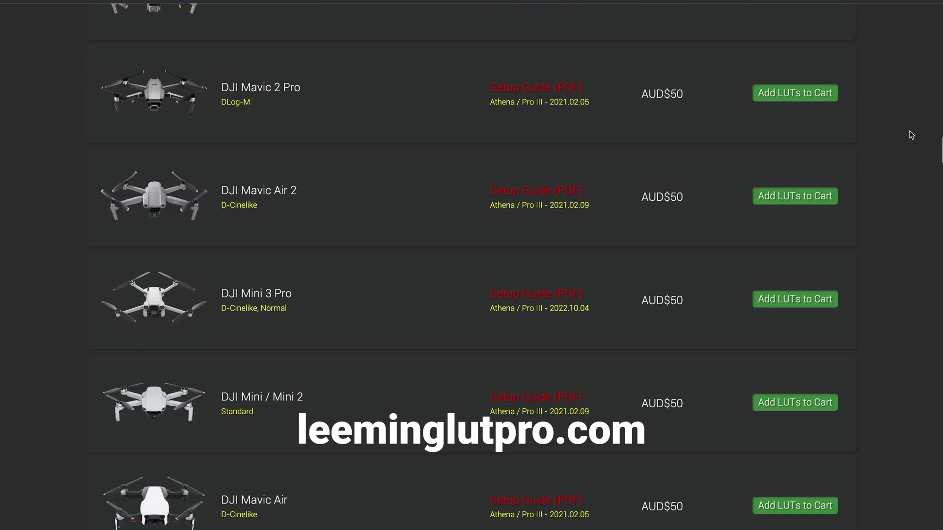
scroll(912, 134, down, 3)
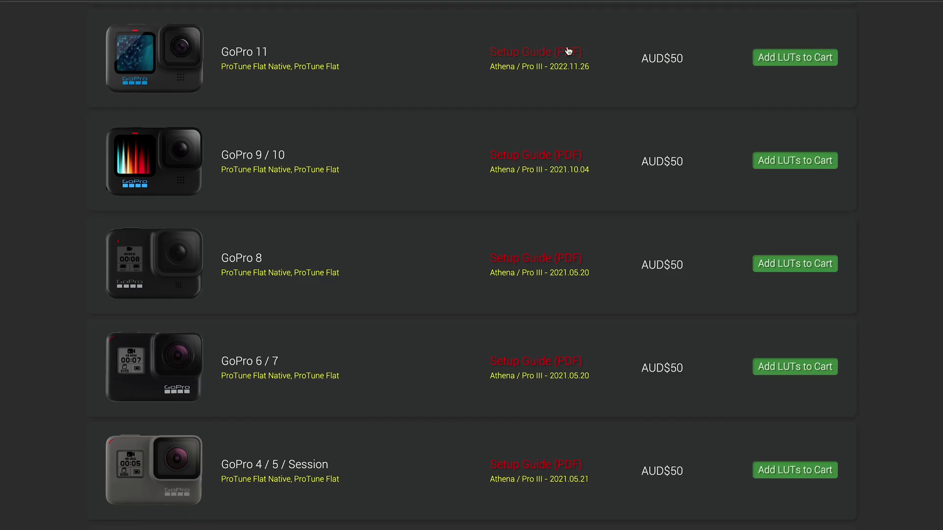
Open the GoPro 11 Setup Guide PDF and scroll through its pages.
click(568, 51)
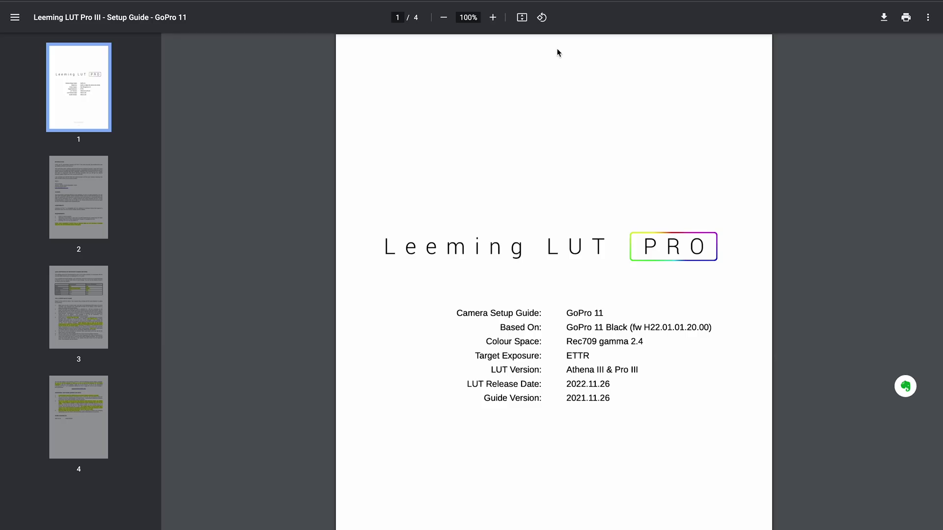
scroll(798, 346, down, 10)
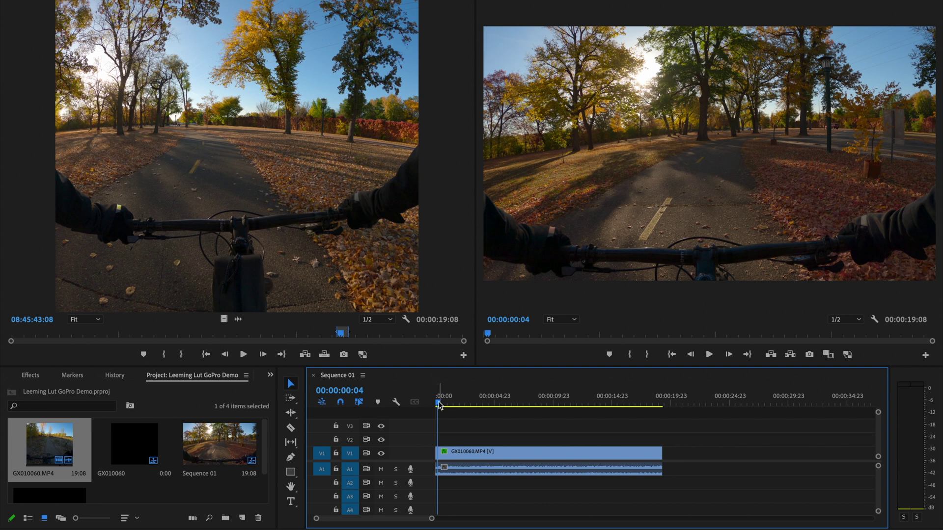
Scrub the bike clip GX010060.MP4 to about 00:00:07:10 and scroll the Project panel.
drag(438, 405, 471, 409)
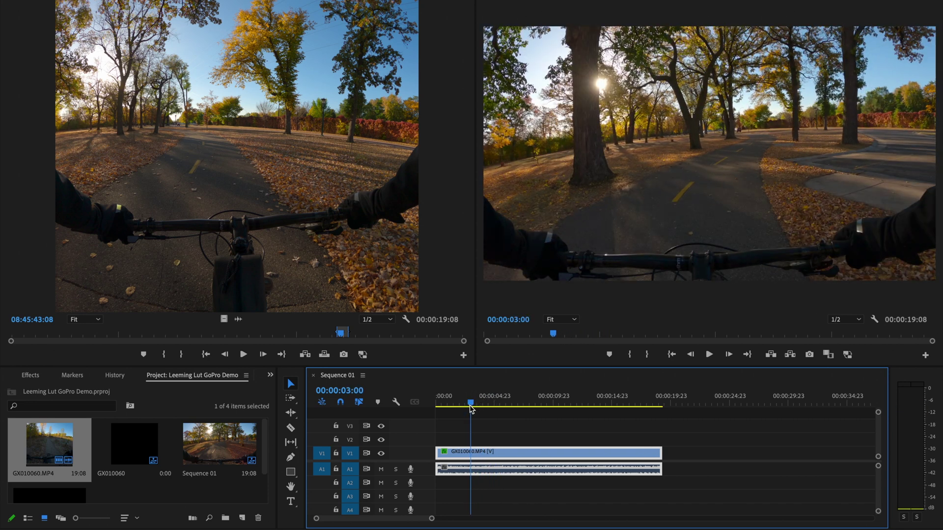
drag(471, 409, 523, 413)
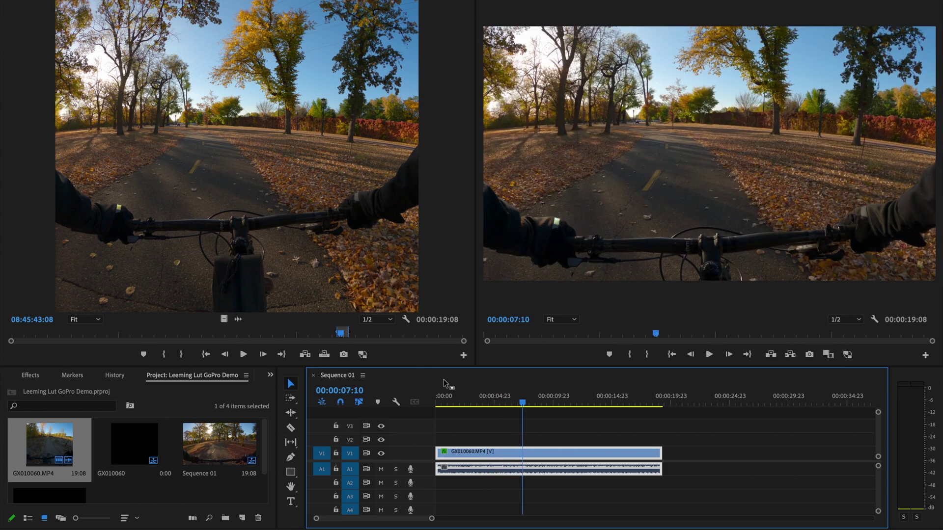
drag(264, 445, 263, 480)
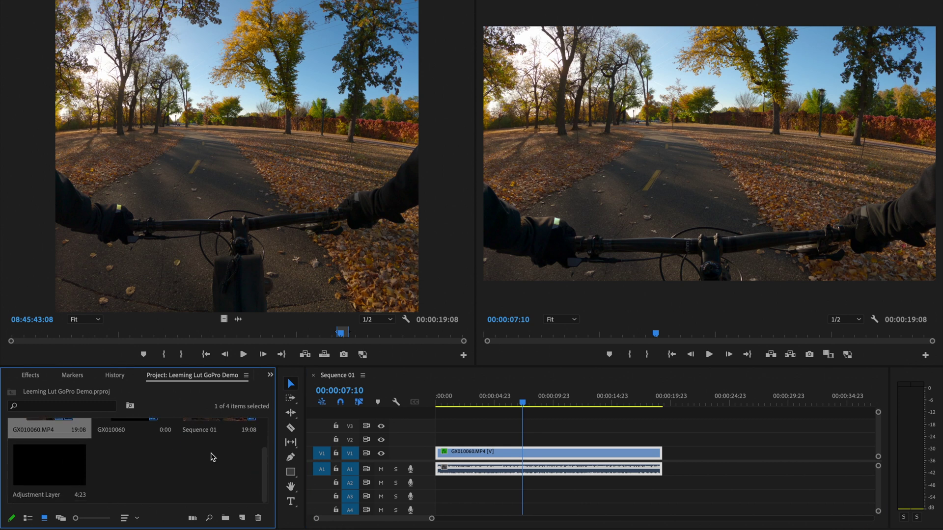
Place a new Adjustment Layer on V2 and stretch it to the bike clip's full length.
click(242, 519)
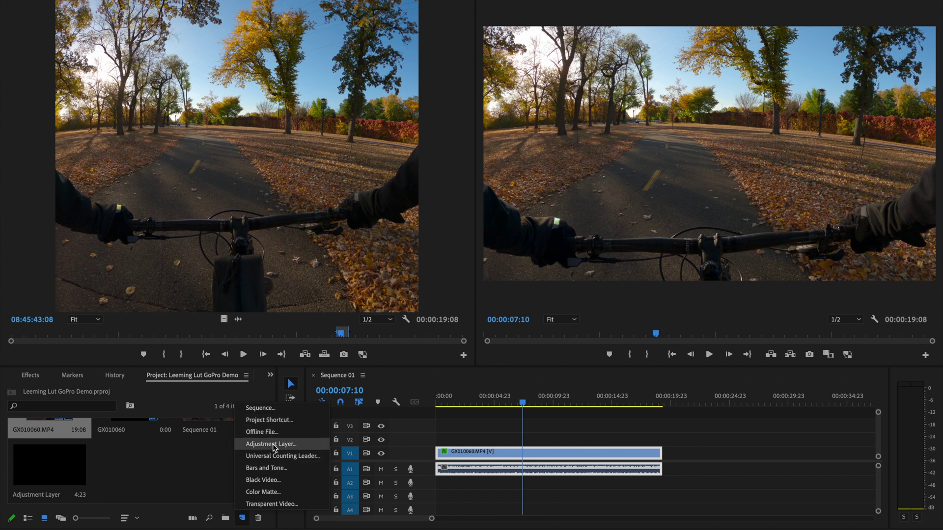
drag(69, 480, 403, 439)
drag(494, 438, 662, 436)
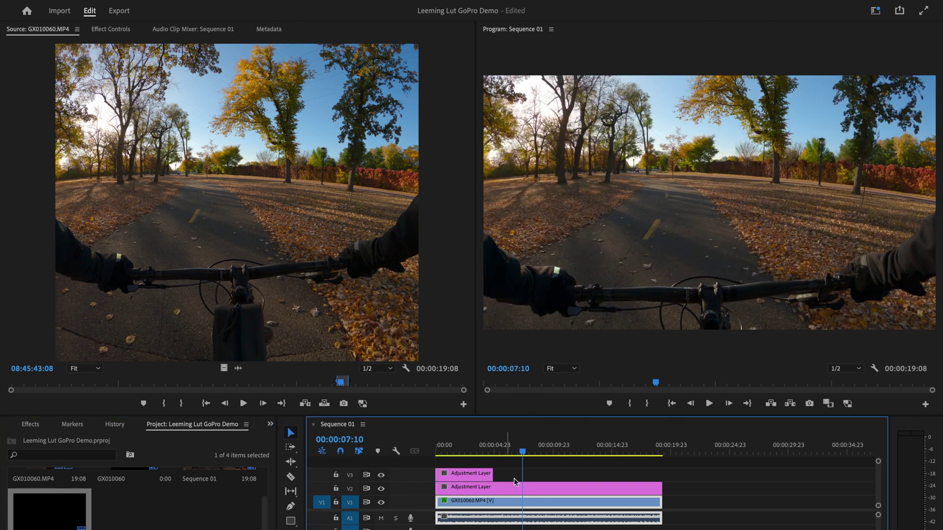
Extend the V3 Adjustment Layer to the clip end and select the V2 Adjustment Layer.
drag(493, 473, 662, 470)
click(607, 491)
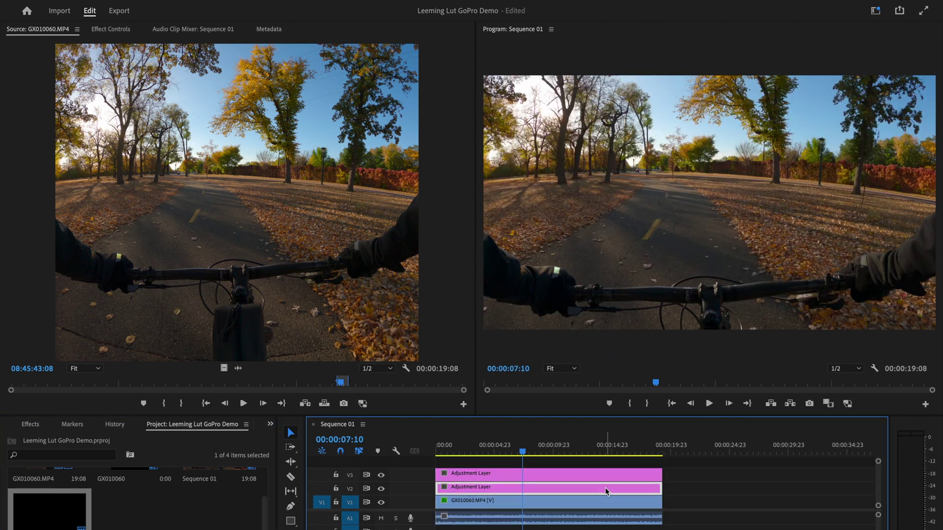
click(589, 472)
click(567, 489)
click(870, 14)
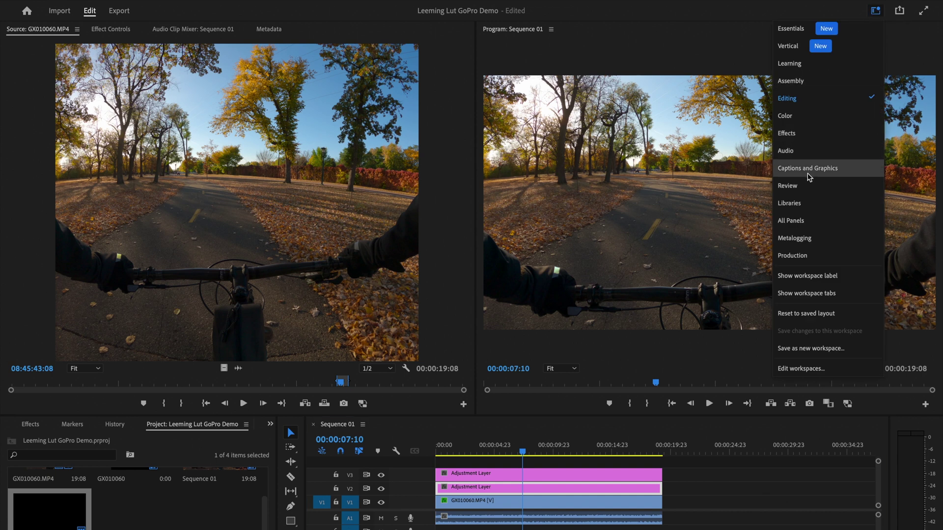
Switch to the Color workspace with Lumetri Scopes showing and open Basic Correction's Input LUT list.
click(804, 119)
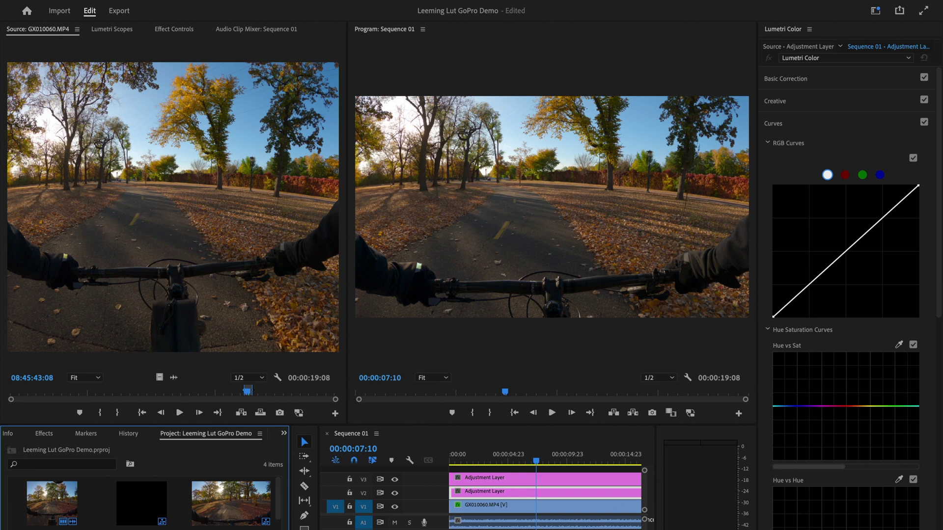
click(116, 30)
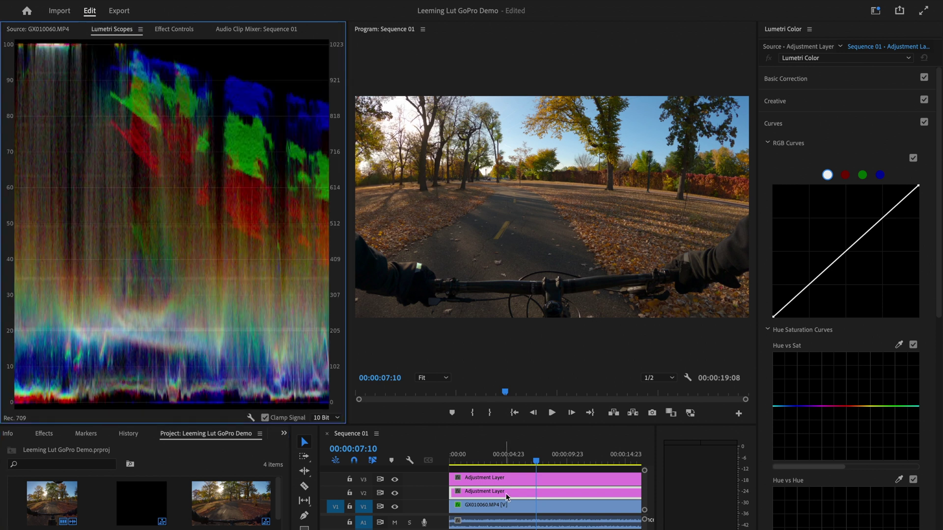
click(859, 78)
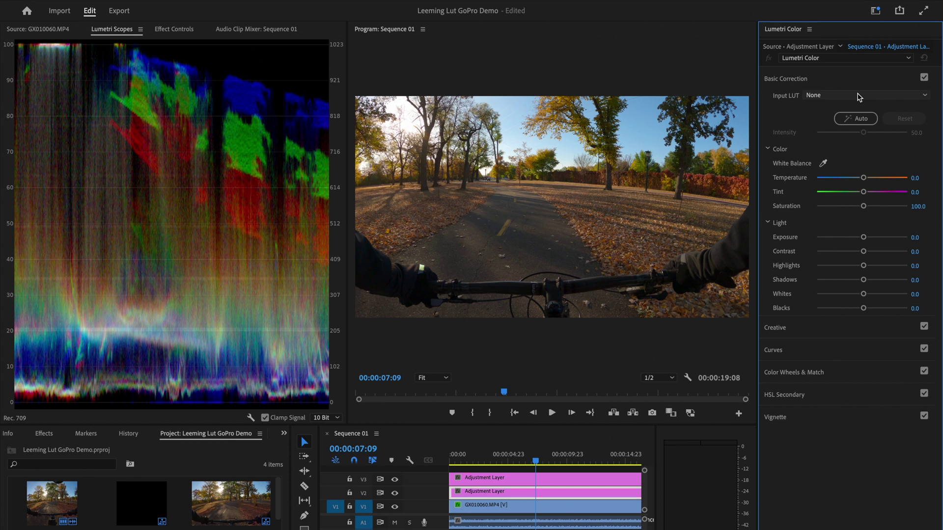
click(859, 95)
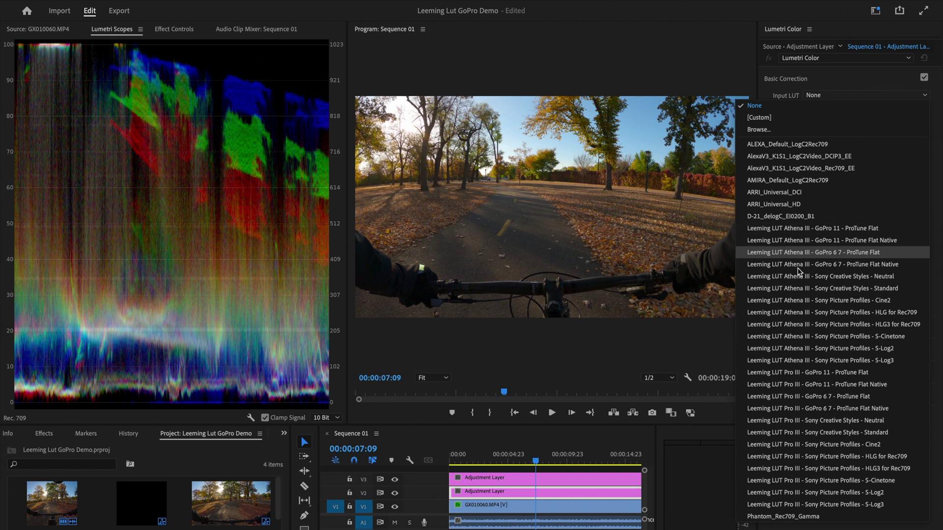
Apply the Leeming LUT Pro III - GoPro 11 - ProTune Flat input LUT, toggling Basic Correction to compare.
click(791, 373)
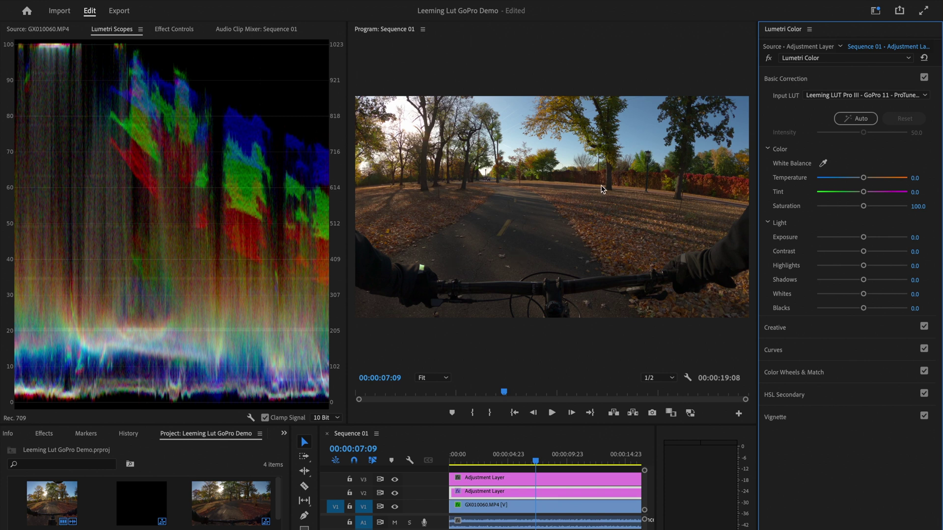
click(924, 78)
click(924, 78)
click(924, 78)
click(924, 78)
click(900, 98)
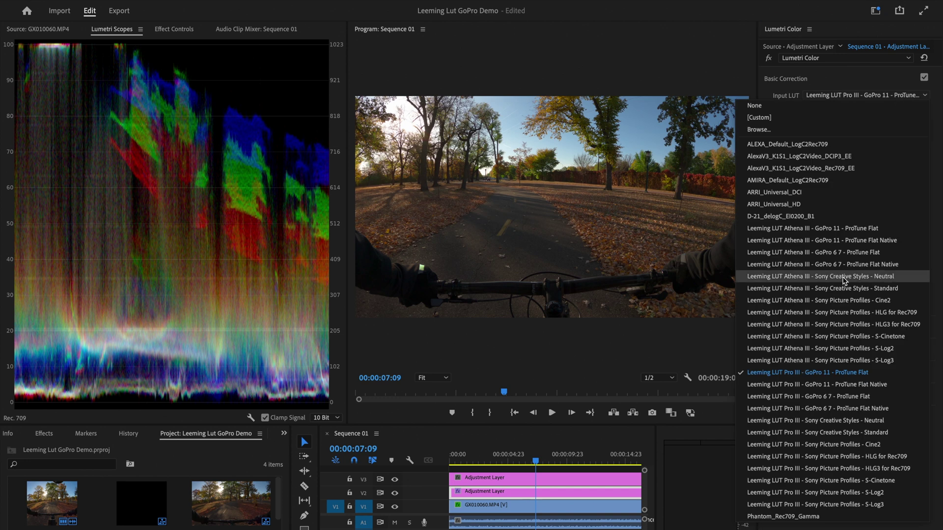
Switch the Input LUT to Leeming LUT Athena III - GoPro 11 - ProTune Flat, then select the upper adjustment layer.
click(846, 229)
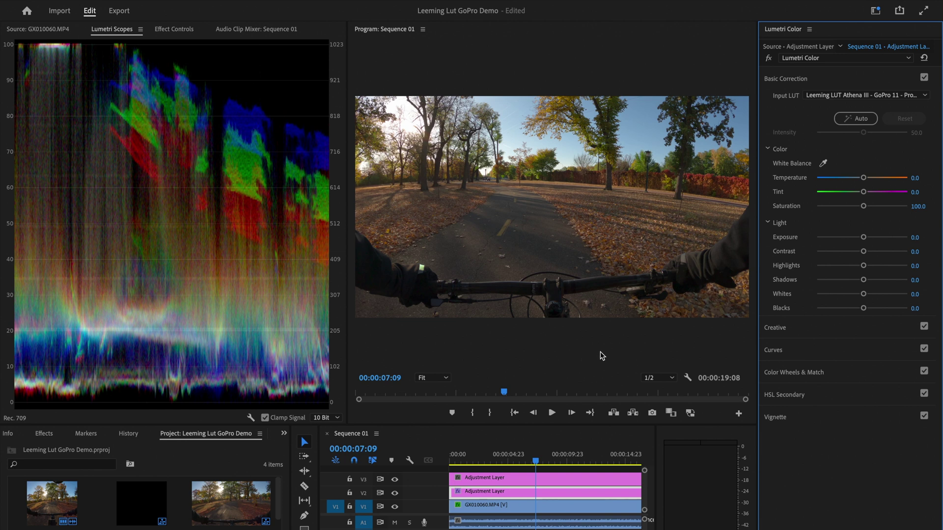
click(568, 478)
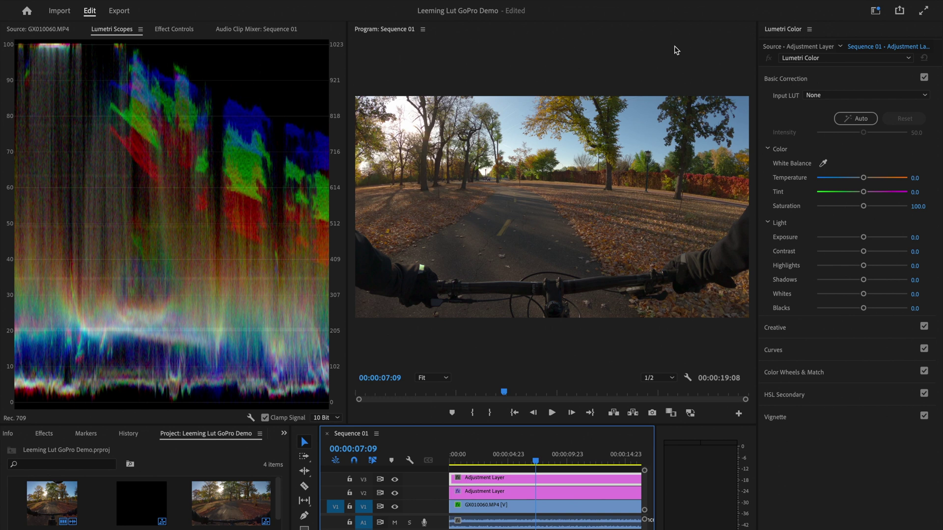
click(574, 492)
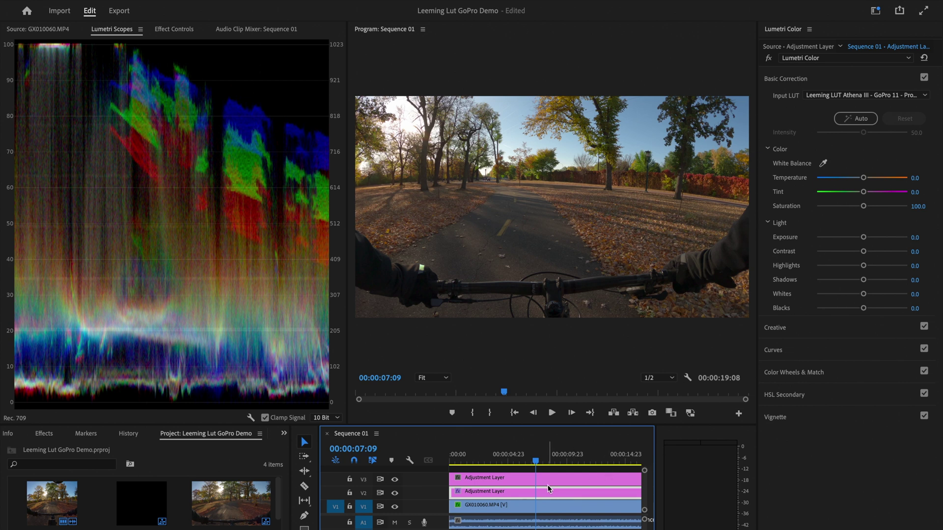
click(609, 475)
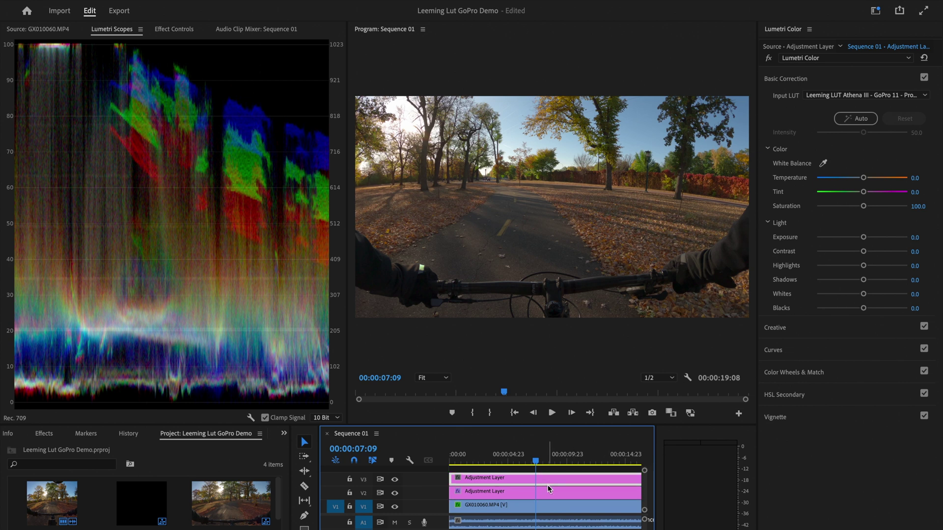
In Creative, try the Neutral Film 101 look, then choose Kodak Killer_4.AF2I9147.
click(813, 330)
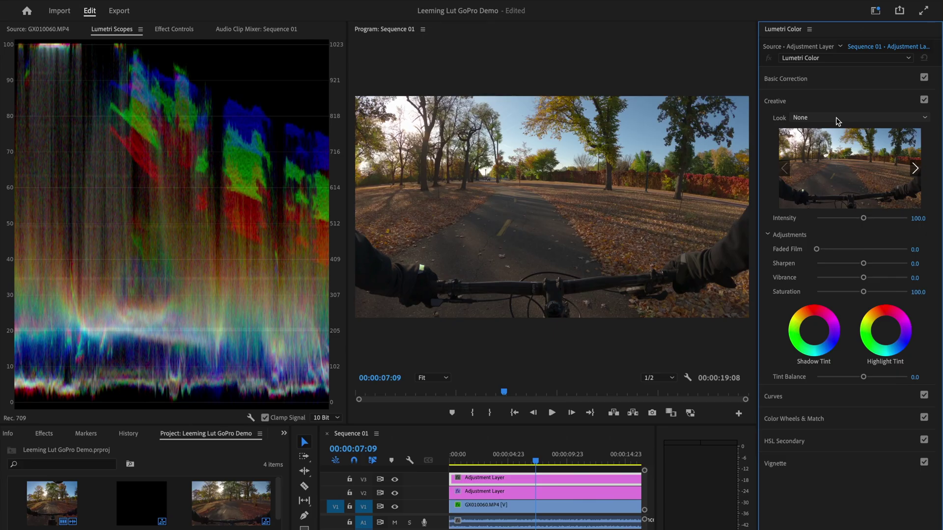
click(838, 122)
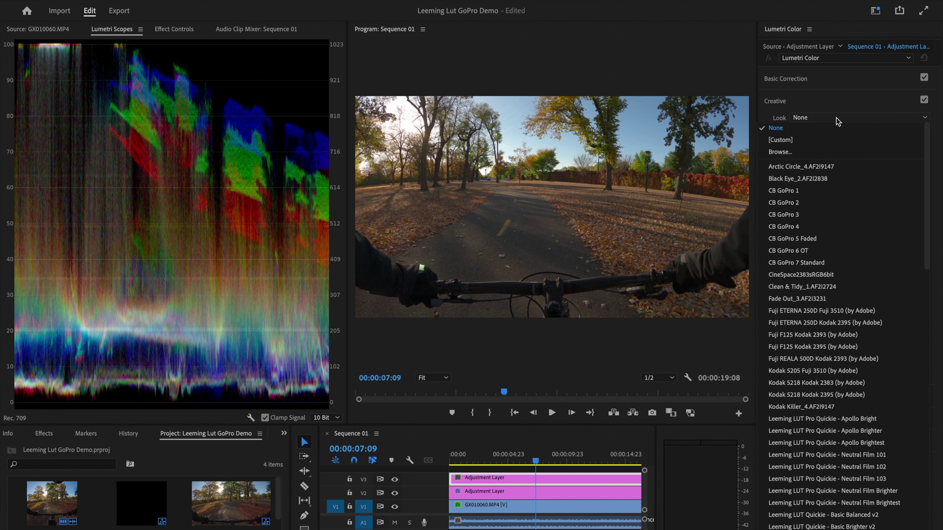
scroll(850, 244, down, 7)
scroll(850, 245, up, 7)
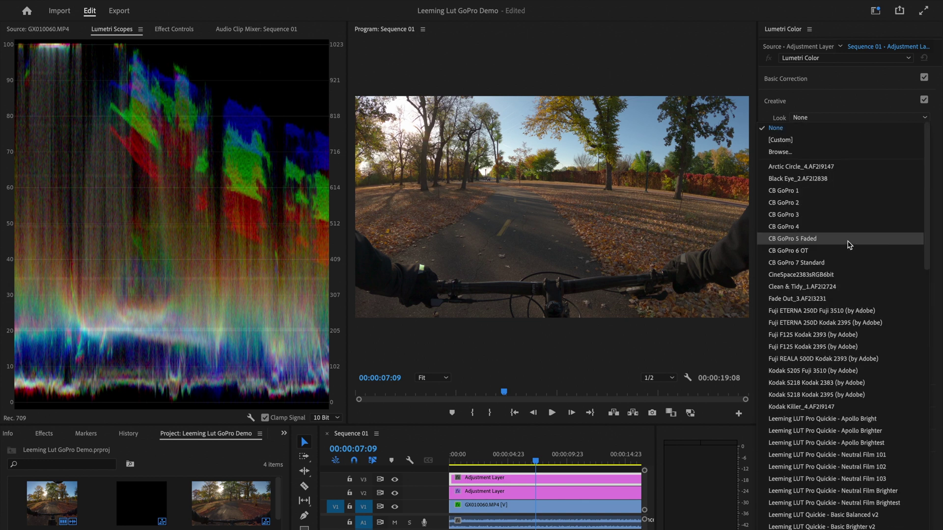
scroll(869, 369, down, 7)
scroll(868, 370, up, 7)
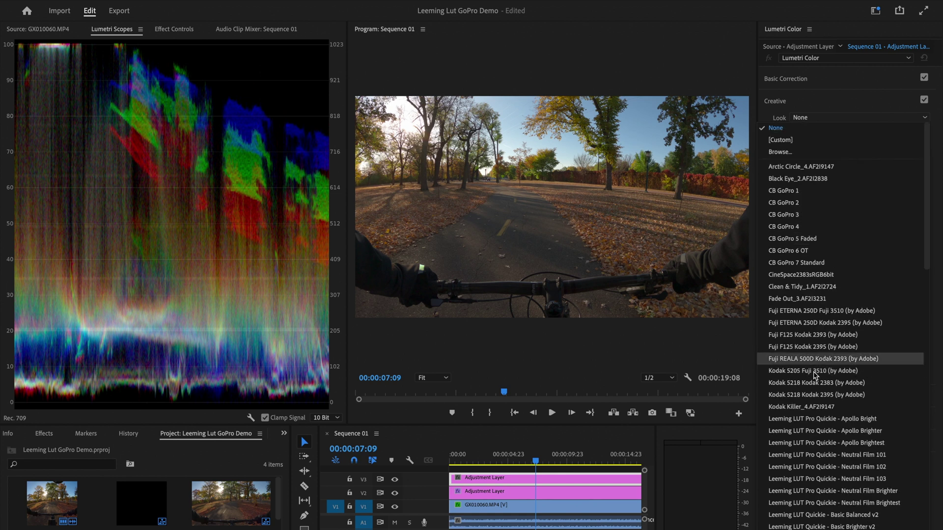
scroll(825, 368, down, 5)
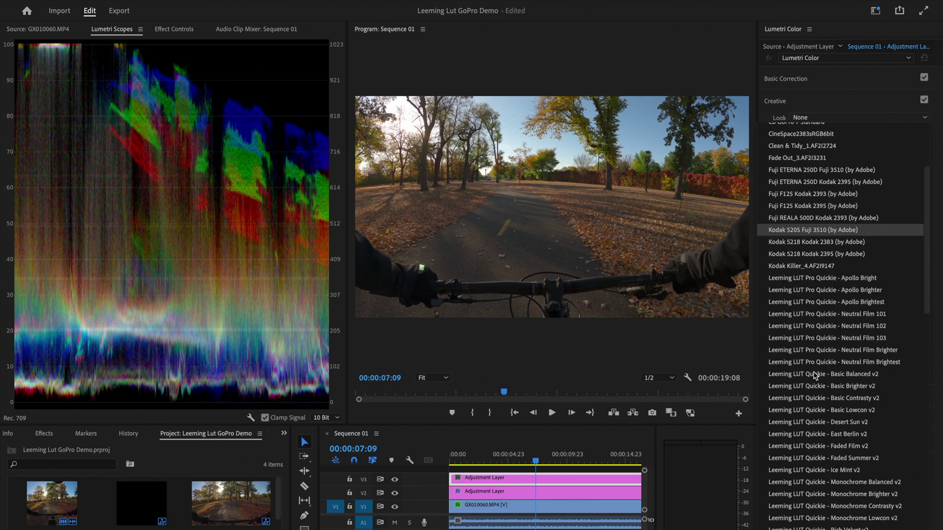
click(839, 314)
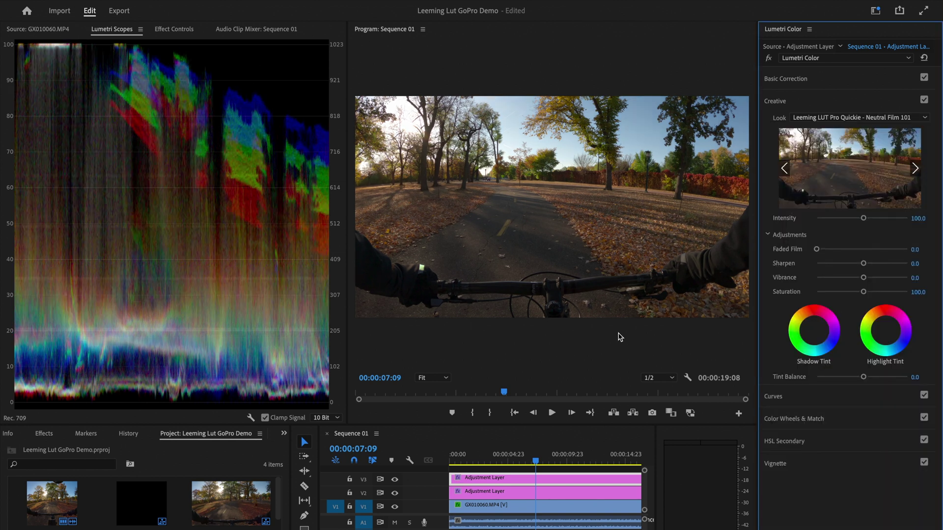
click(843, 121)
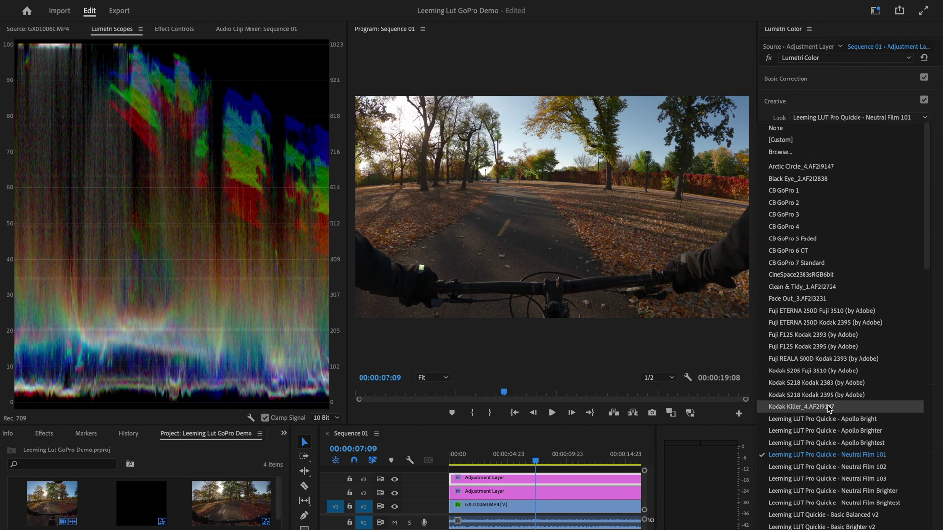
click(801, 407)
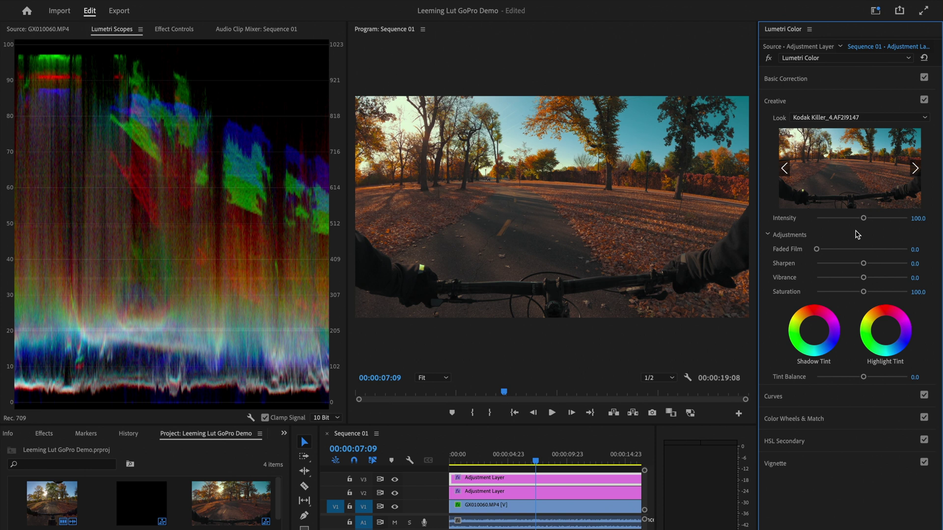
Lower the Creative intensity to 50.3, widen the Program monitor, and toggle Creative to compare.
drag(864, 223, 839, 232)
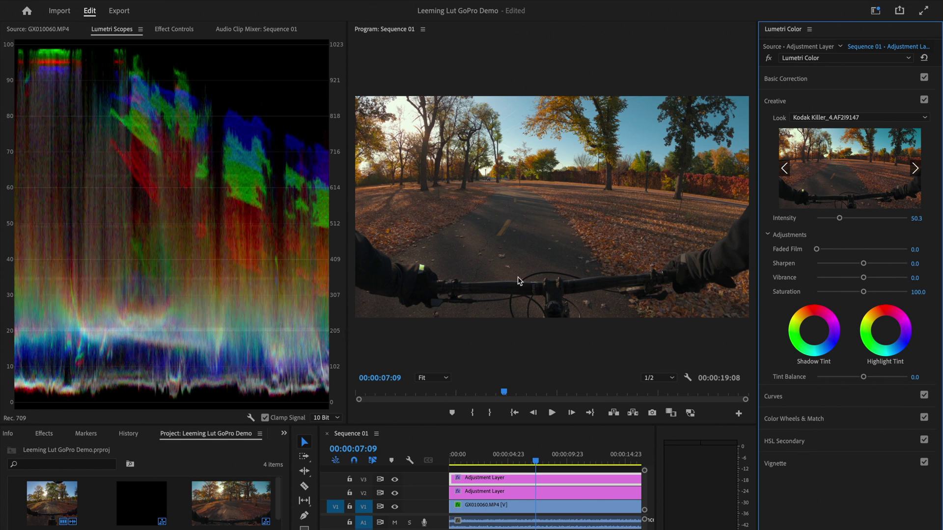
drag(348, 346, 218, 347)
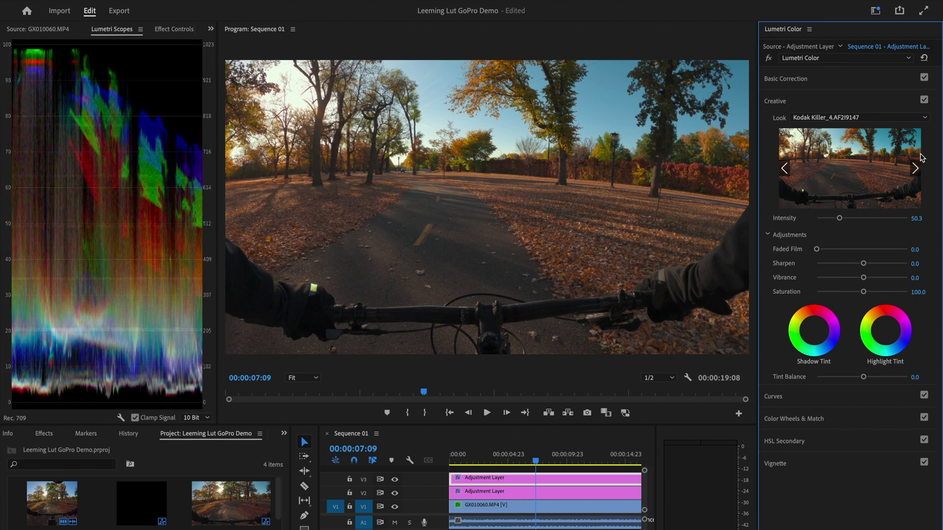
click(924, 100)
click(924, 100)
click(532, 491)
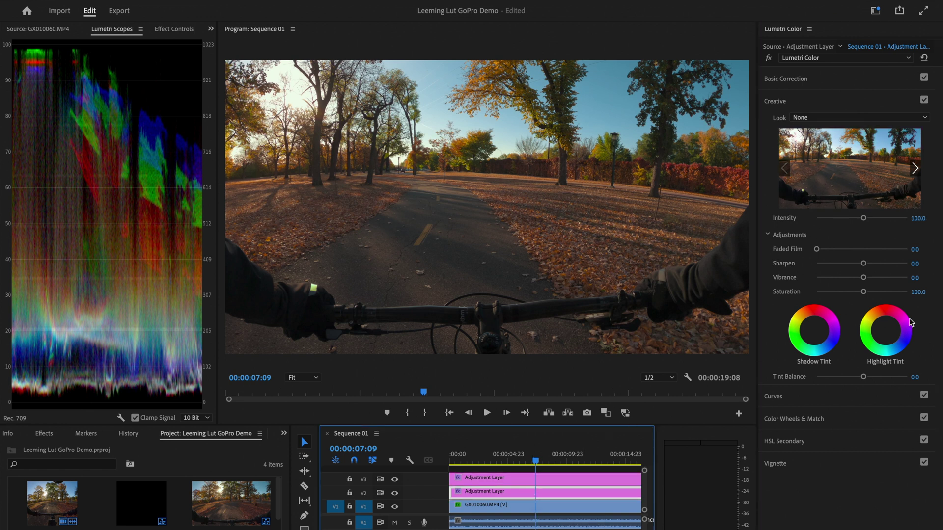
Darken the V2 adjustment layer's Exposure slightly in Basic Correction.
click(835, 397)
click(833, 80)
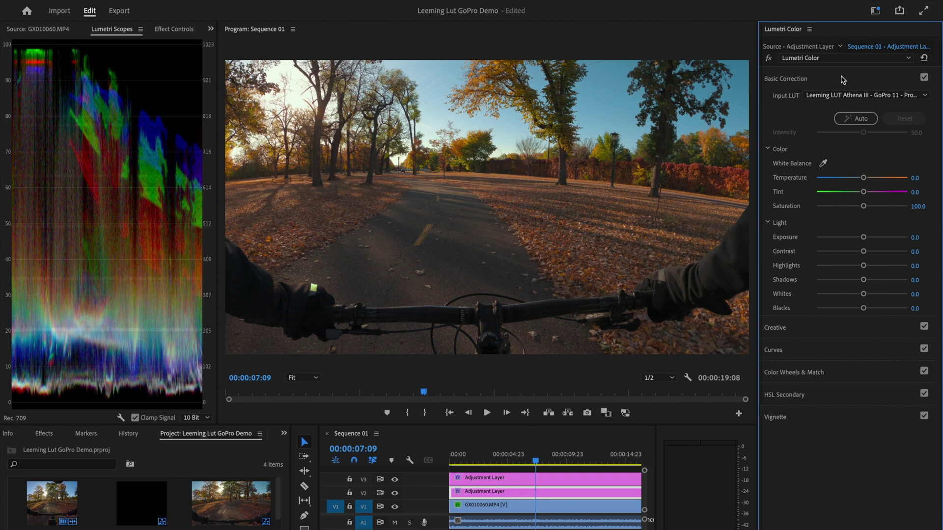
drag(863, 238, 871, 238)
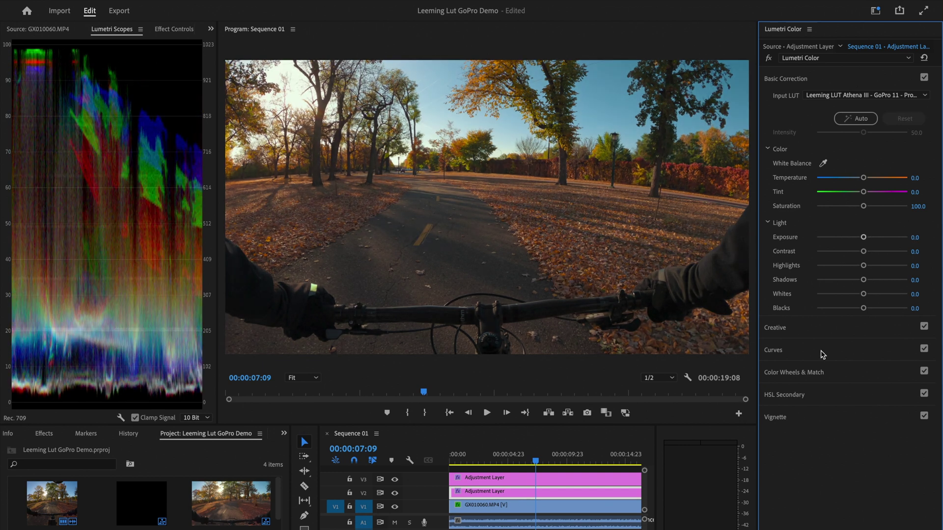
Shape the RGB master curve: nudge the black point, lift a highlight point, add a shadow point.
click(821, 351)
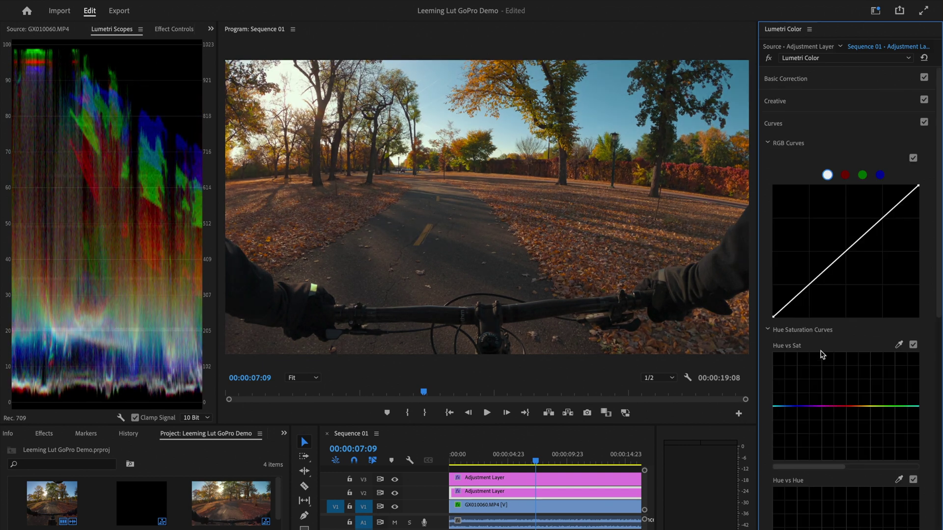
click(774, 318)
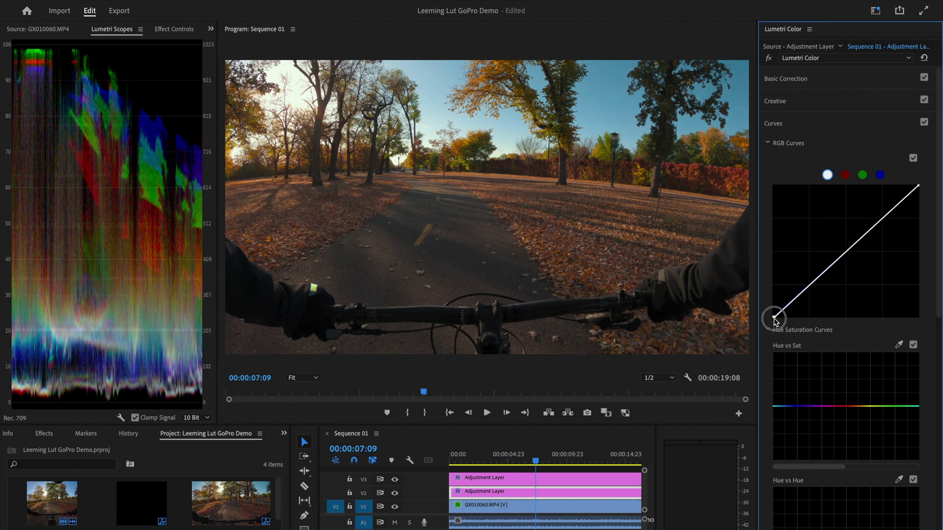
drag(775, 320, 777, 322)
click(777, 323)
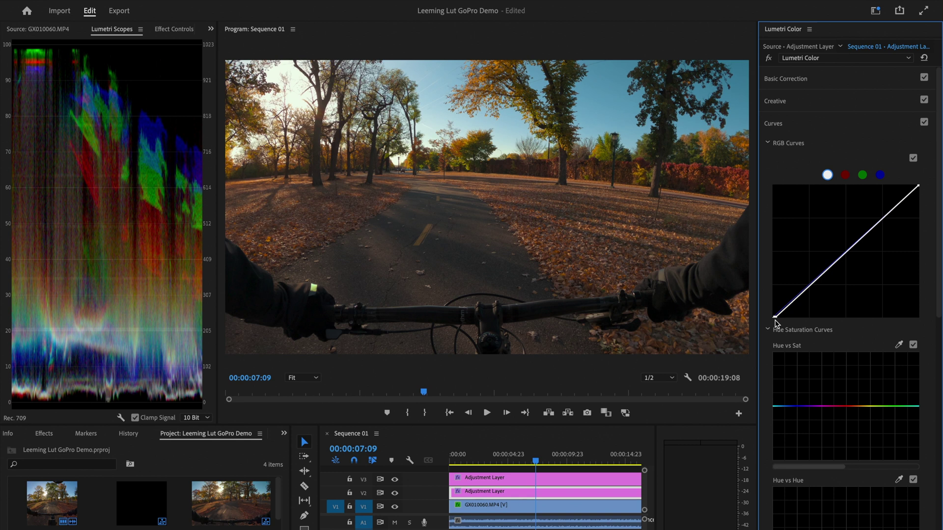
click(884, 218)
drag(884, 218, 878, 213)
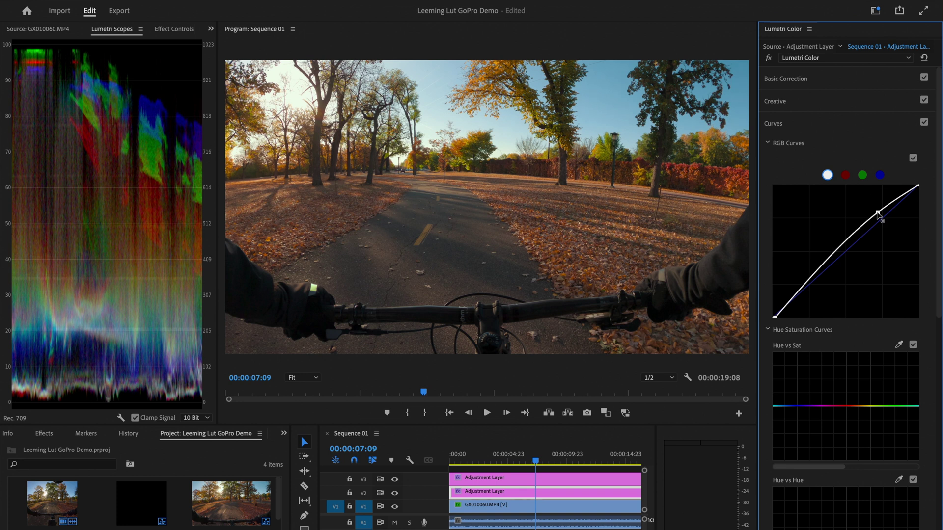
click(808, 280)
drag(808, 283, 809, 284)
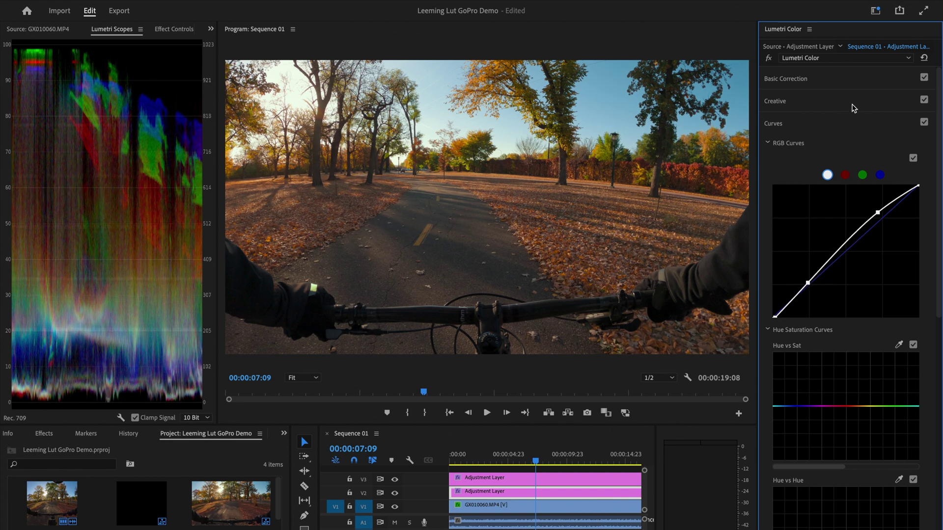
Play back the graded bike ride, then park the playhead at 00:00:08:17.
click(499, 462)
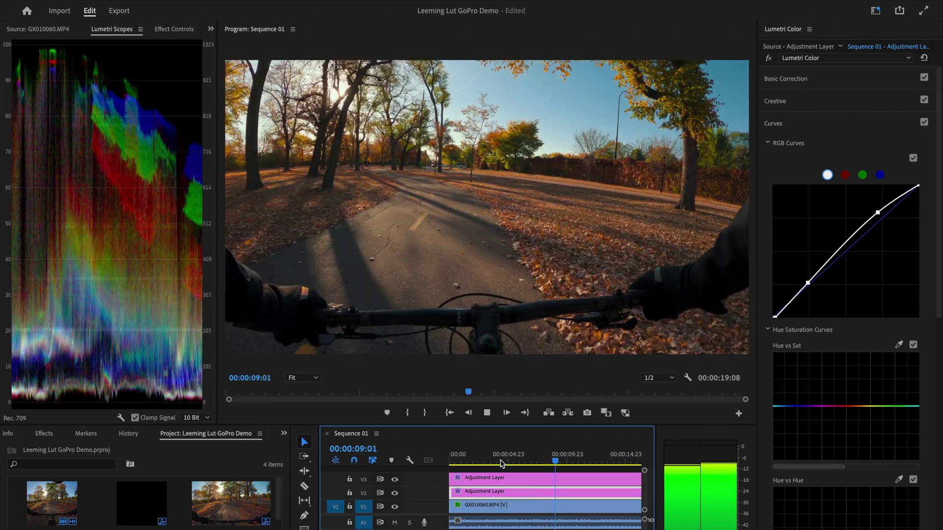
key(space)
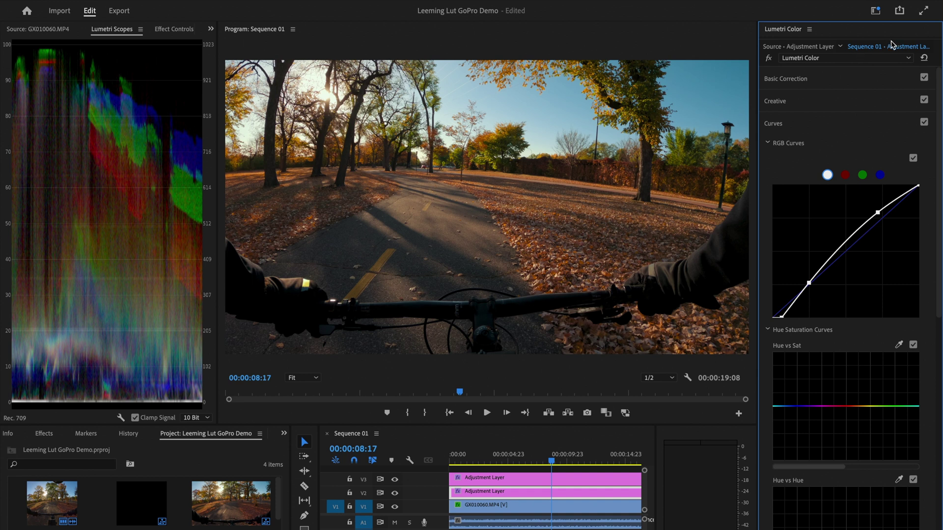
click(818, 115)
click(829, 105)
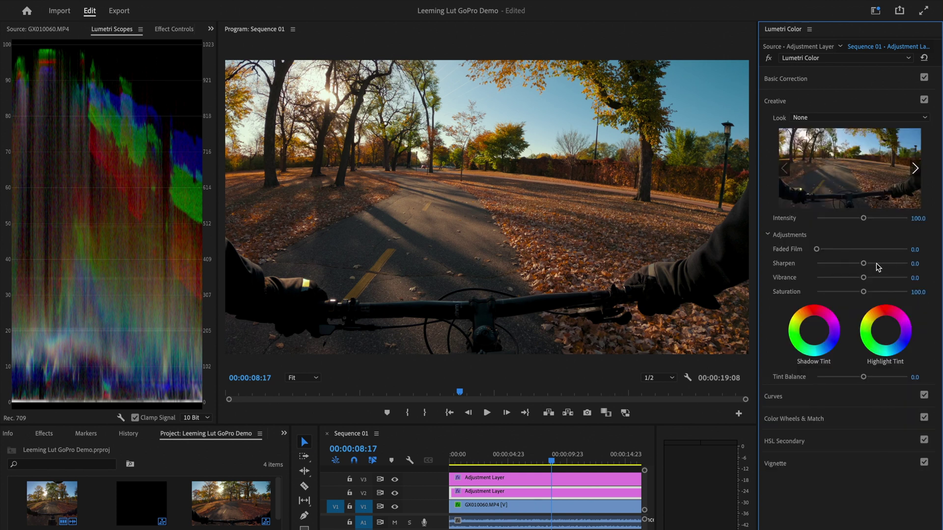
Set the Lumetri Creative Sharpen amount to 15 on the V2 adjustment layer.
click(918, 263)
text(15)
key(Return)
drag(530, 457, 512, 459)
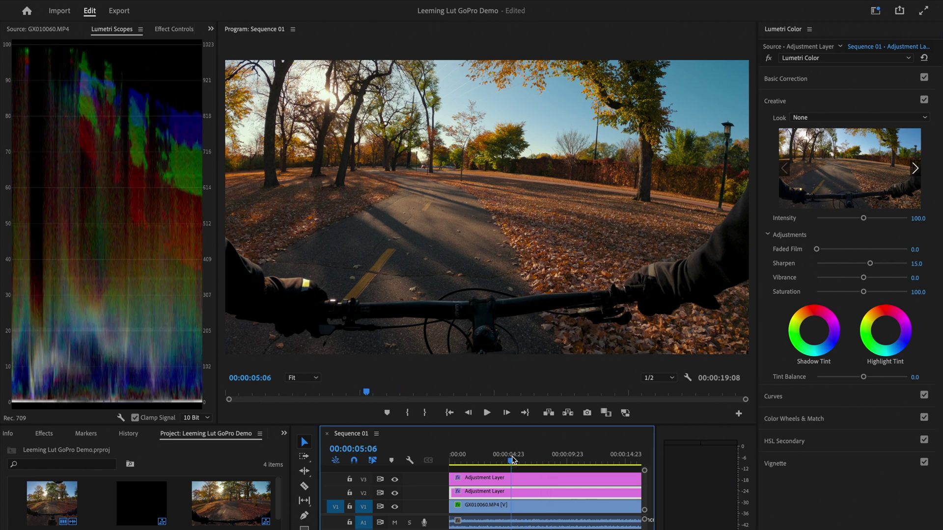
Play Sequence 01 from 00:00:05:06 to review the sharpened grade.
key(space)
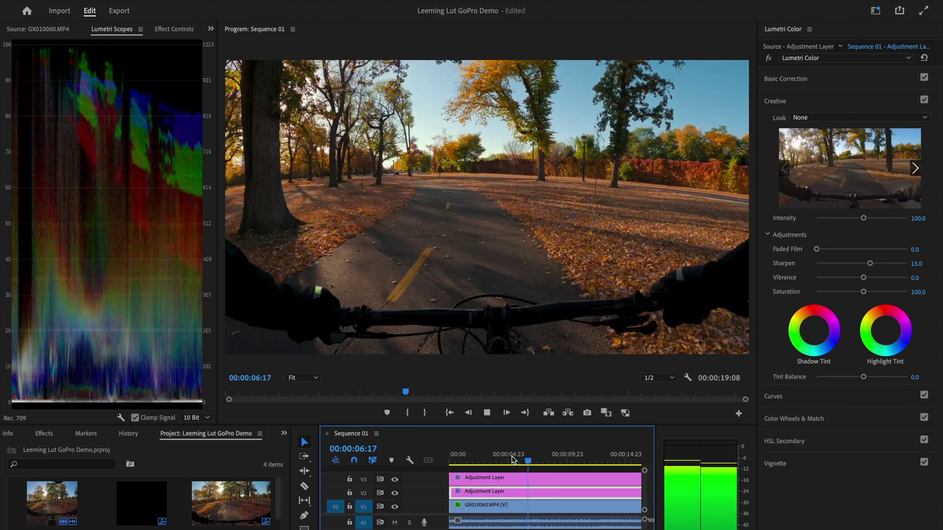